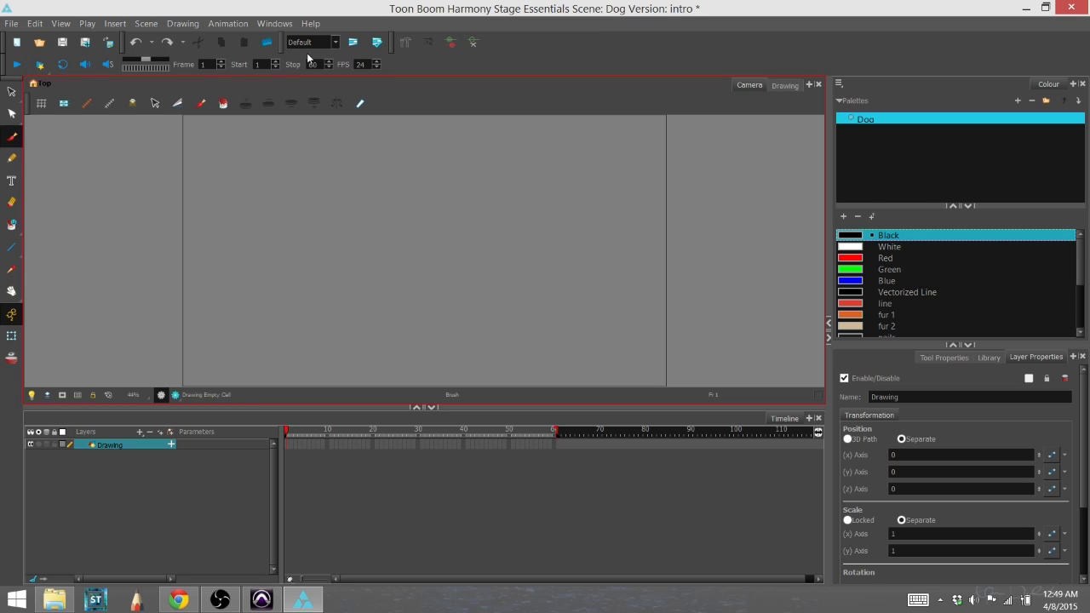
# Dock the Deformation toolbar at the left, shift the Workspace toolbar, and move Tools into the top row.
pyautogui.moveTo(394, 42); pyautogui.dragTo(5, 385)
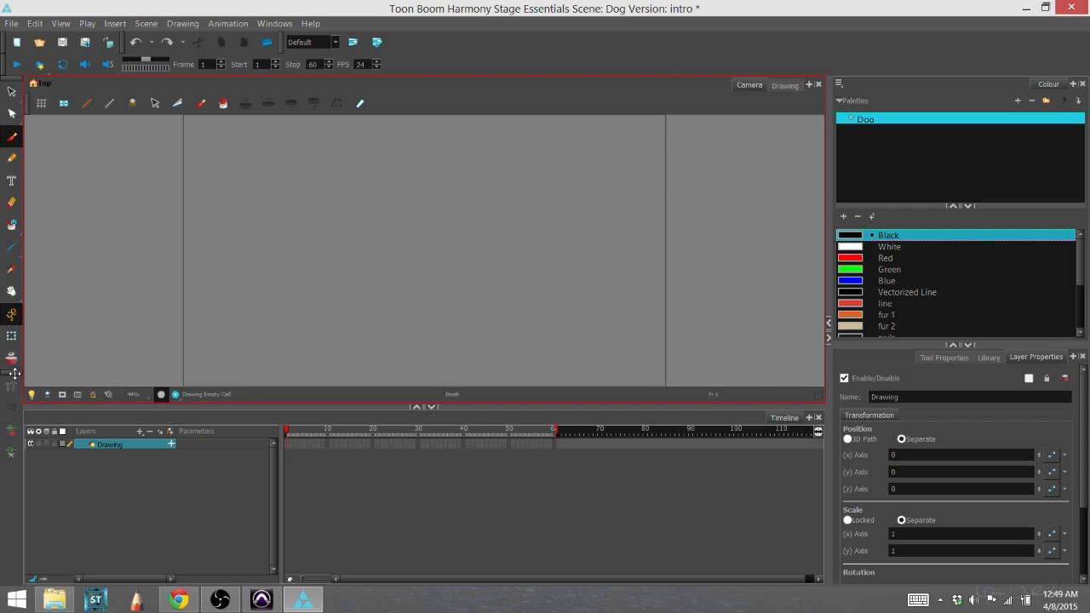
pyautogui.moveTo(282, 50); pyautogui.dragTo(398, 70)
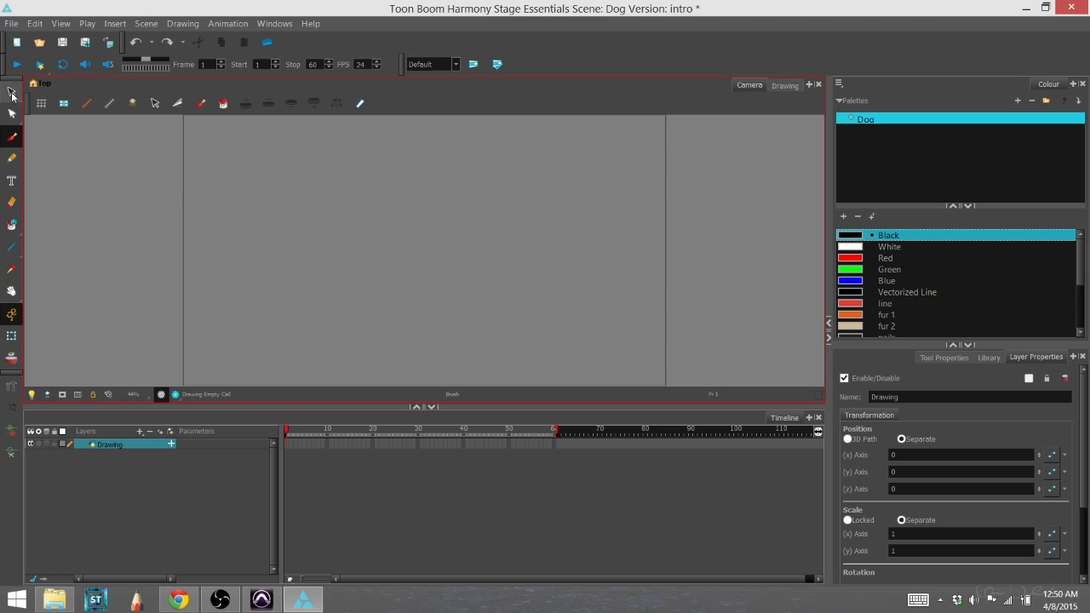
pyautogui.moveTo(11, 81); pyautogui.dragTo(349, 42)
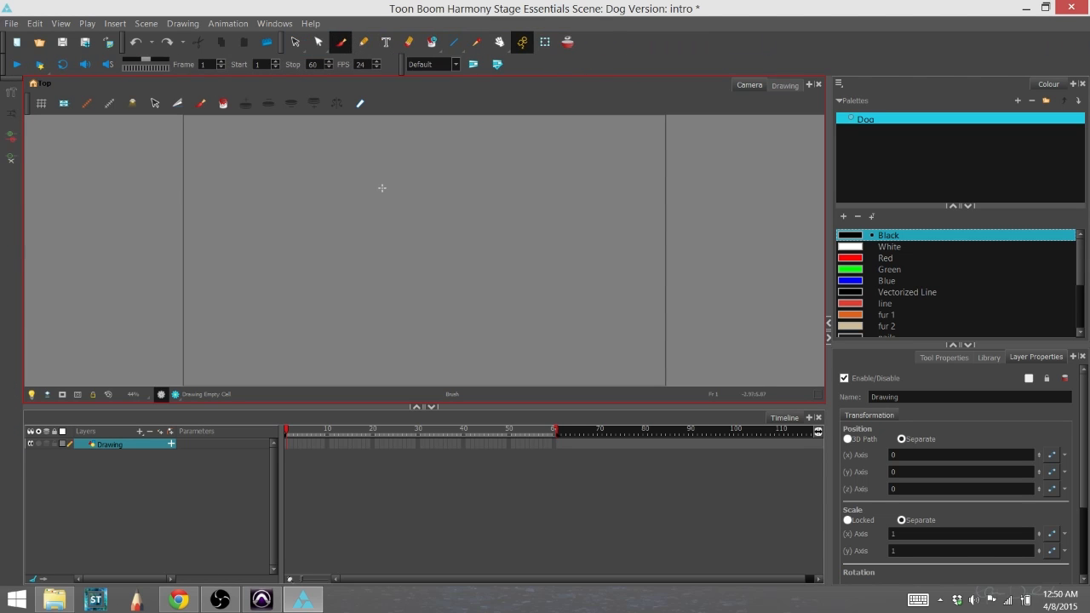
pyautogui.rightClick(398, 101)
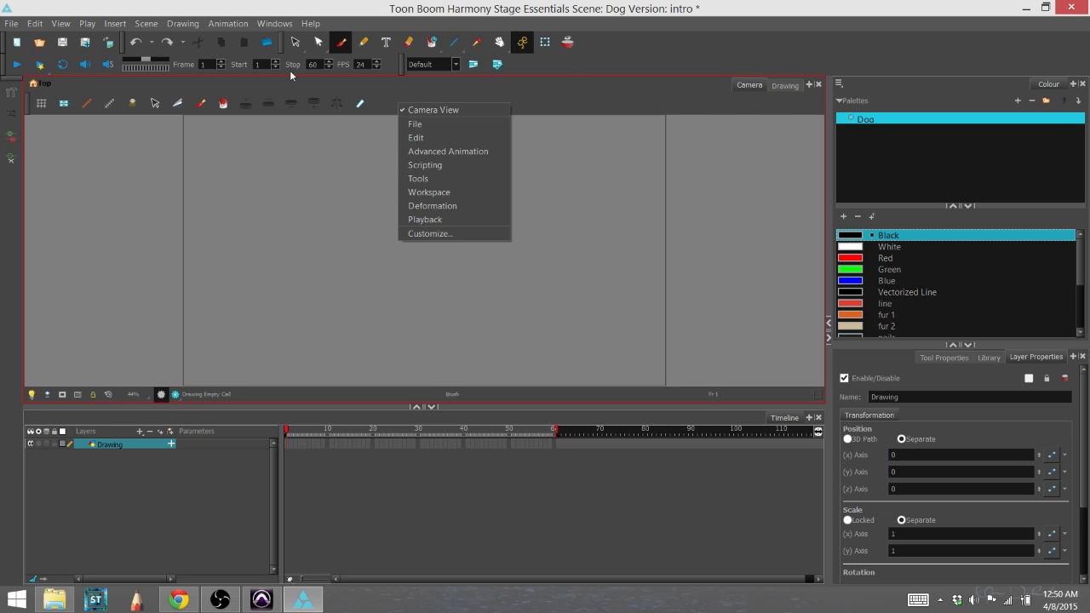
# Show the Playback toolbar in the Camera view, then dock it in the main toolbar beside Workspace.
pyautogui.click(445, 219)
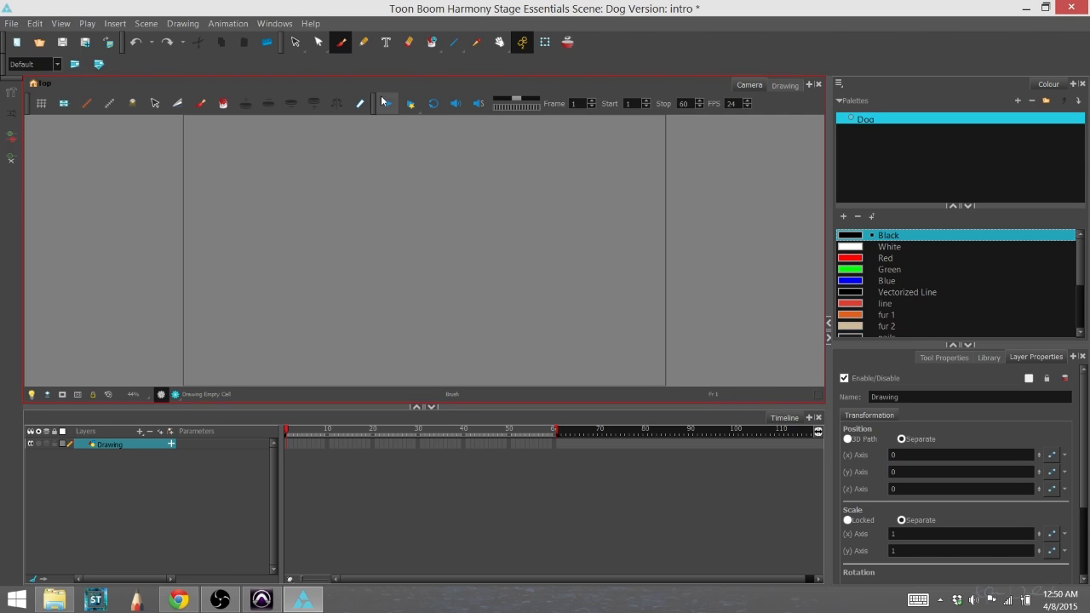
pyautogui.moveTo(372, 102)
pyautogui.mouseDown()
pyautogui.moveTo(323, 156)
pyautogui.moveTo(37, 175)
pyautogui.moveTo(240, 391)
pyautogui.moveTo(442, 401)
pyautogui.moveTo(794, 238)
pyautogui.moveTo(805, 153)
pyautogui.moveTo(766, 77)
pyautogui.moveTo(579, 45)
pyautogui.moveTo(358, 93)
pyautogui.moveTo(111, 190)
pyautogui.moveTo(497, 77)
pyautogui.moveTo(472, 71)
pyautogui.moveTo(377, 103)
pyautogui.mouseUp()
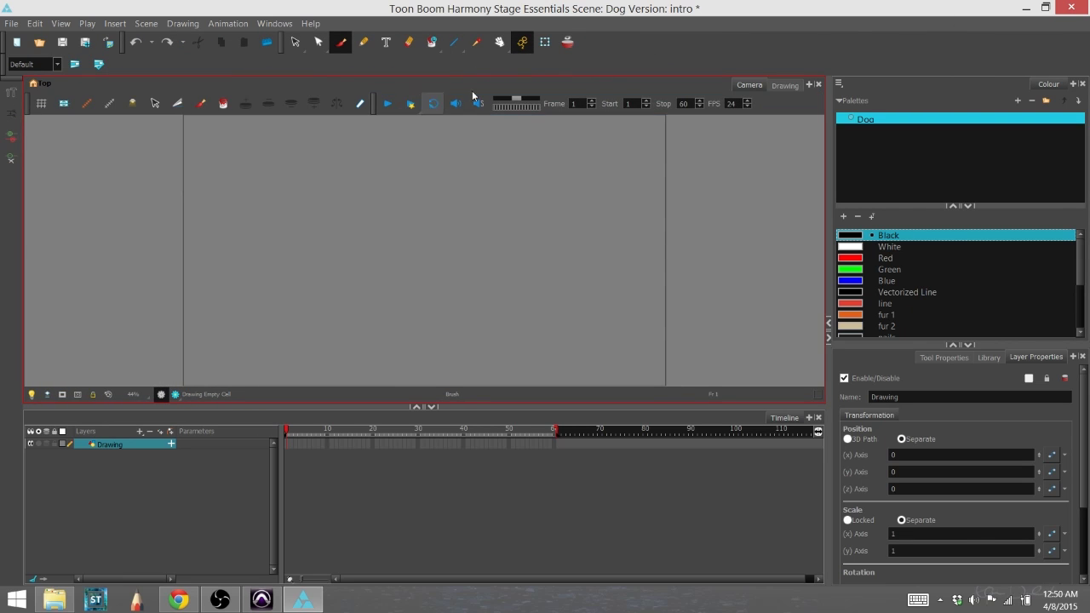
pyautogui.rightClick(611, 46)
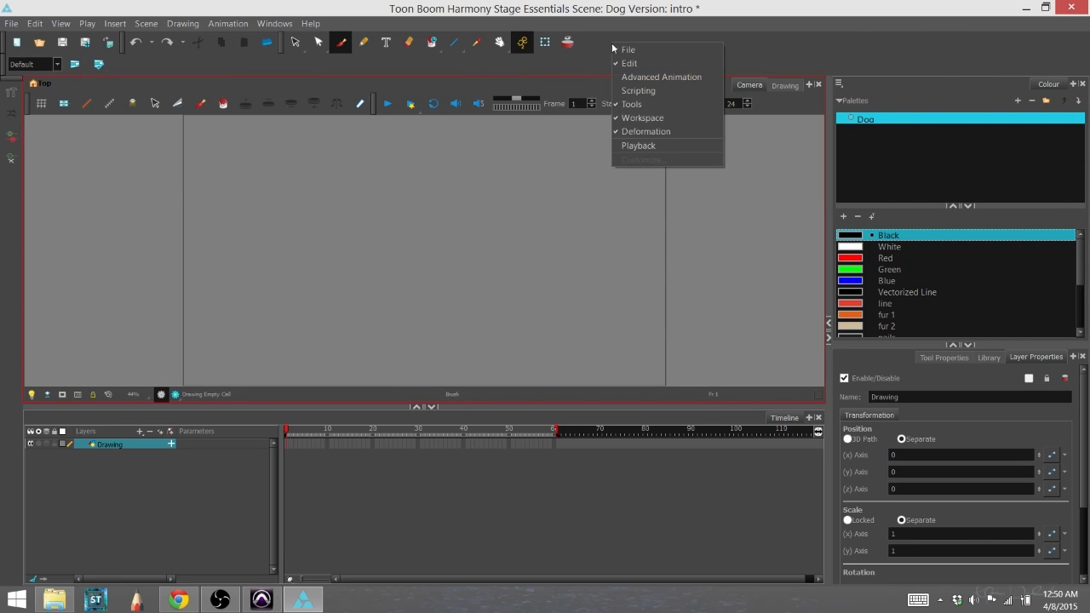
pyautogui.click(640, 146)
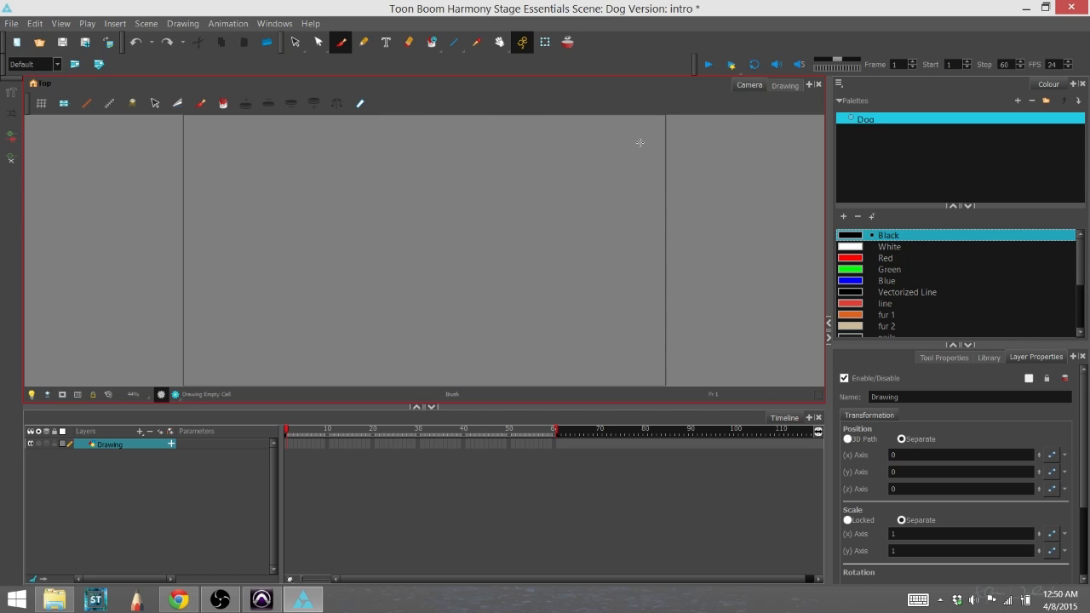
pyautogui.moveTo(694, 61); pyautogui.dragTo(162, 64)
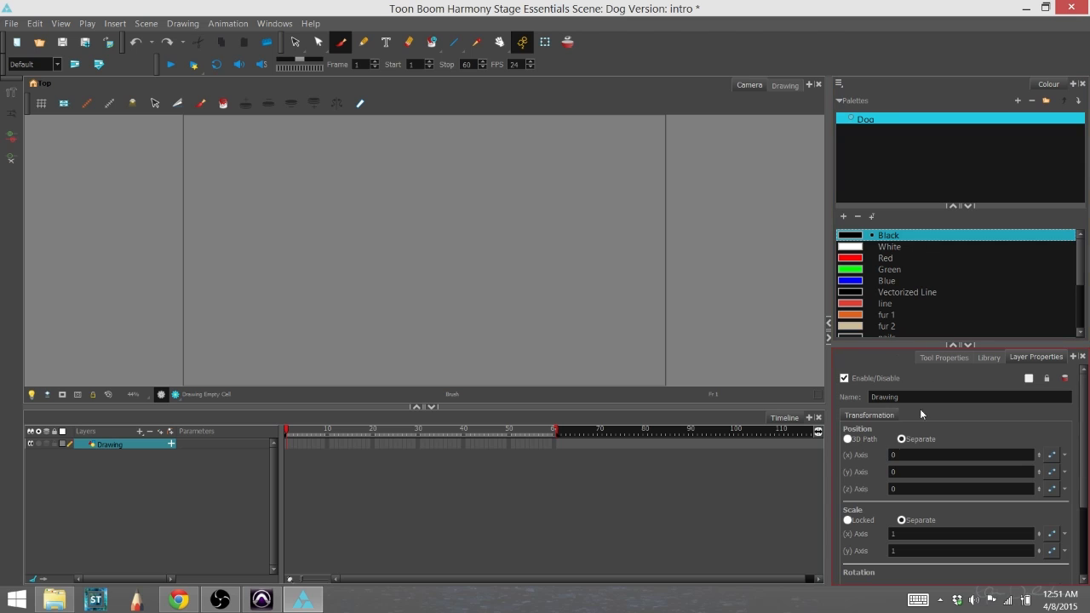
# Show the Tool Properties panel and add the Timeline View toolbar above the timeline.
pyautogui.click(950, 358)
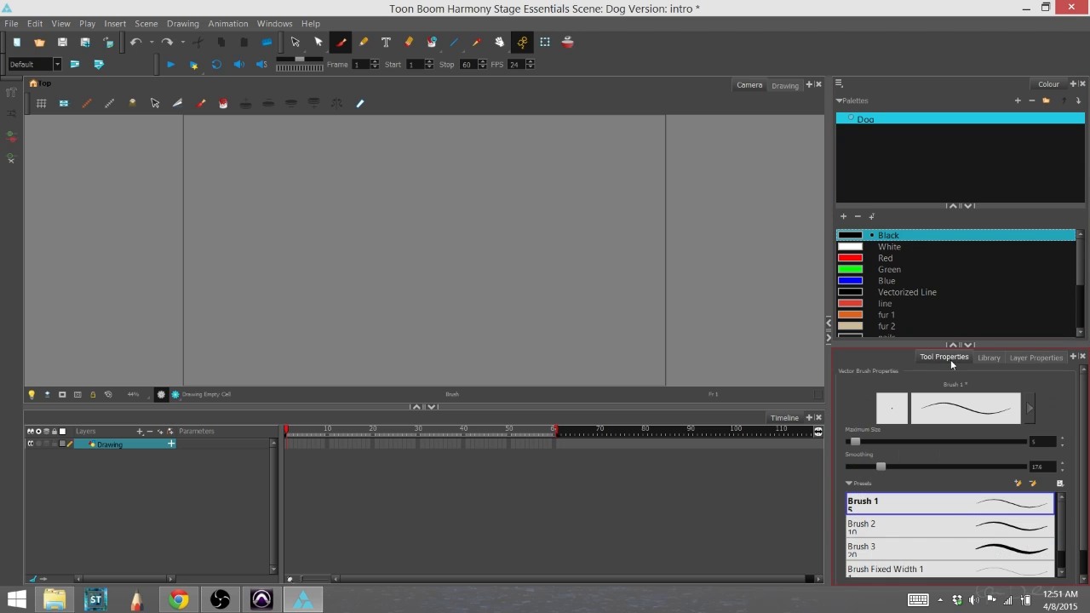
pyautogui.rightClick(280, 418)
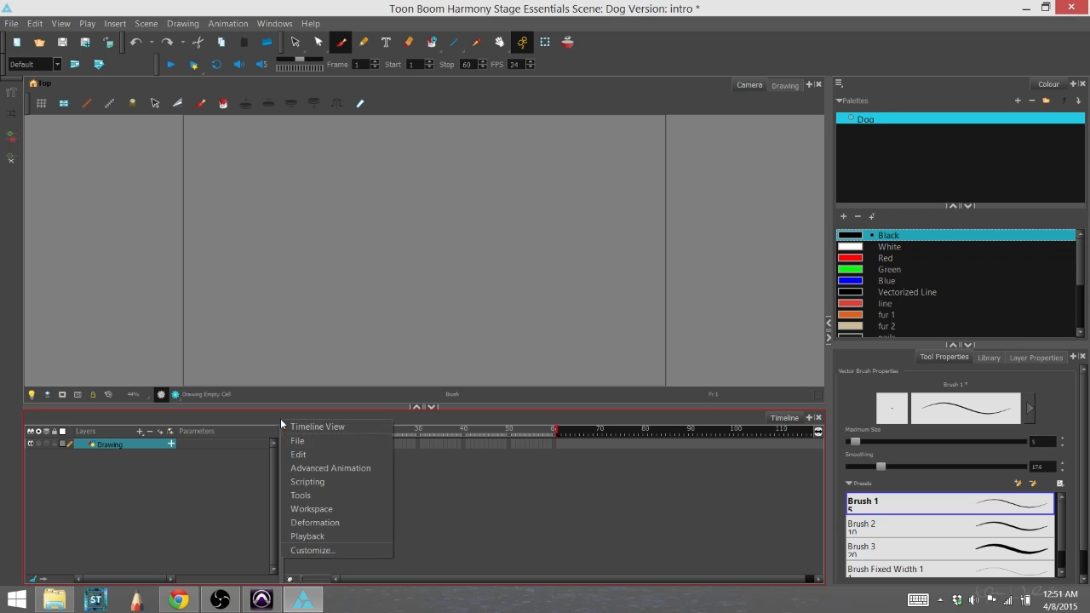
pyautogui.click(341, 427)
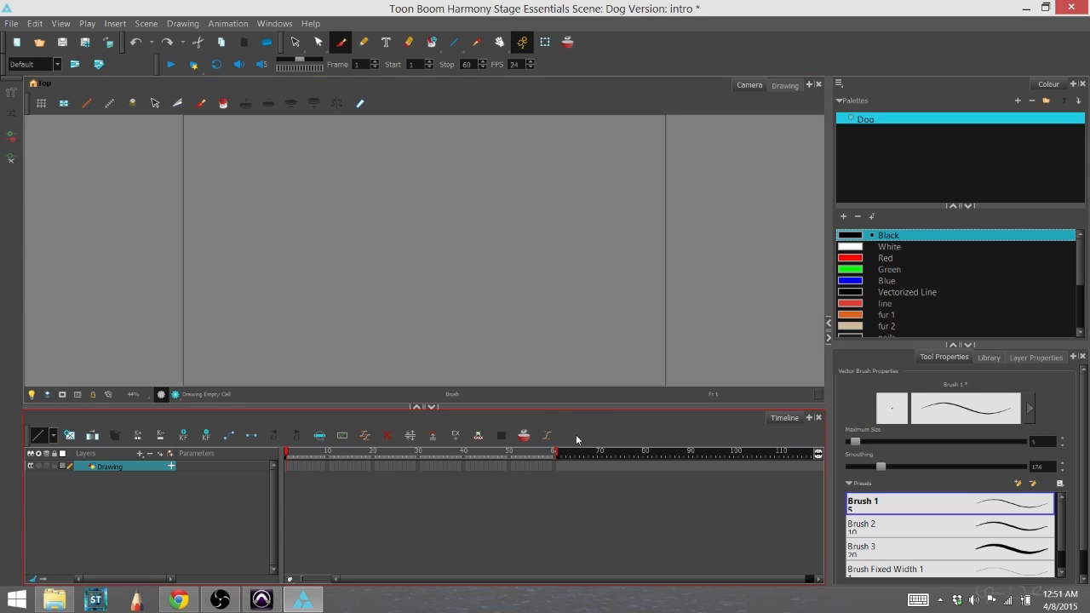
# Return the Tools toolbar to a vertical column on the left and move Deformation into the top row.
pyautogui.rightClick(587, 44)
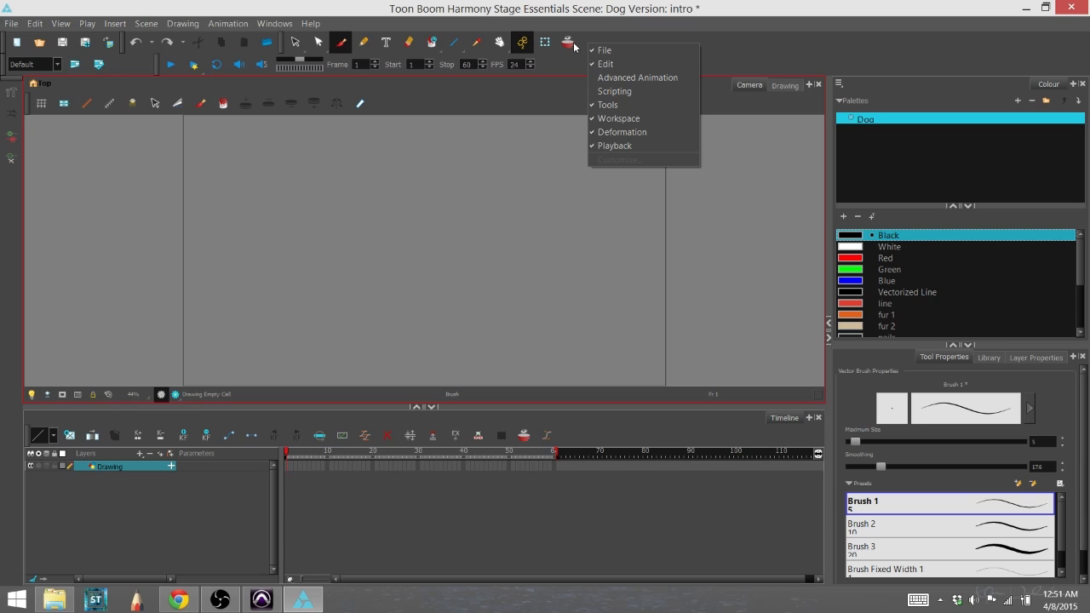
pyautogui.click(292, 42)
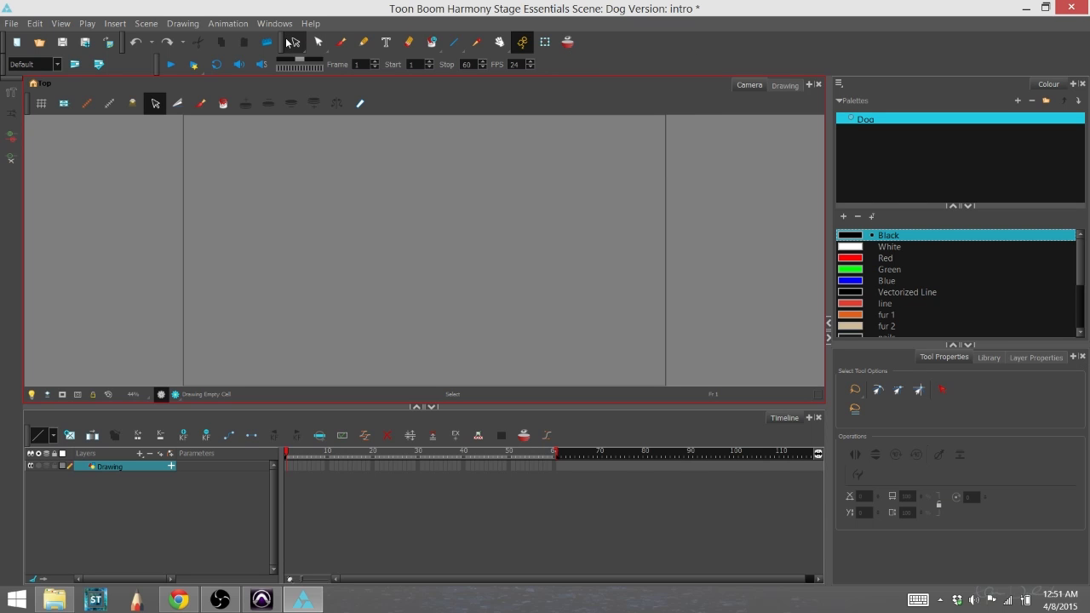
pyautogui.moveTo(287, 42); pyautogui.dragTo(10, 109)
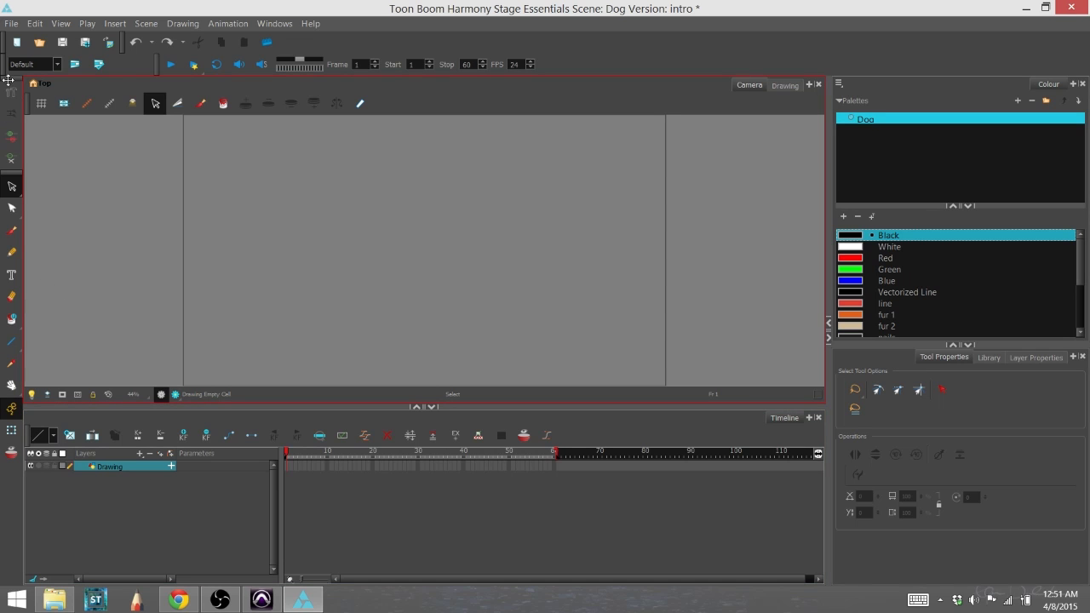
pyautogui.moveTo(8, 79); pyautogui.dragTo(448, 48)
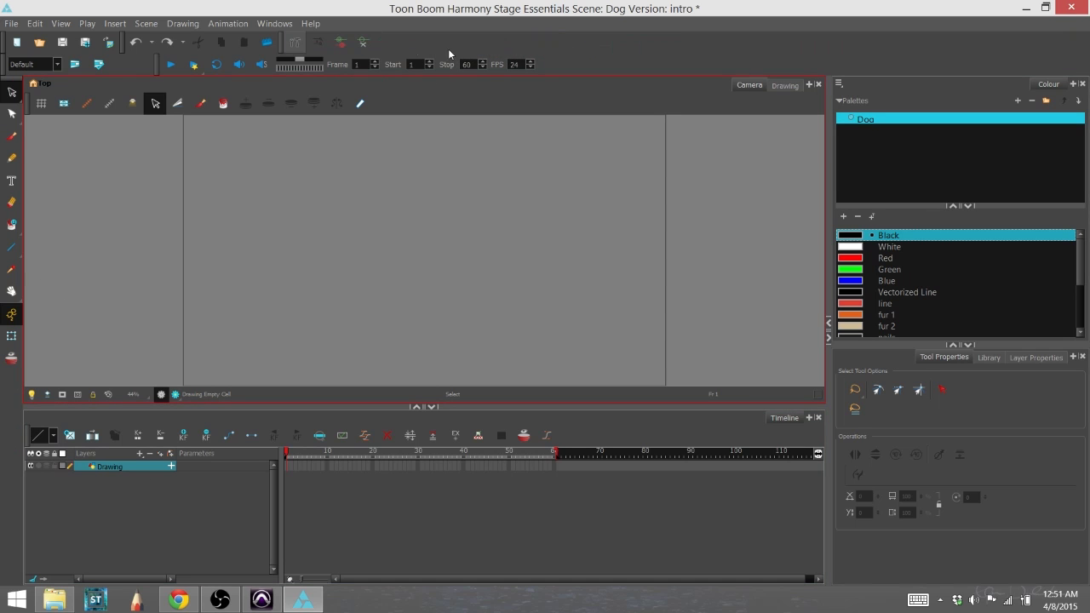
pyautogui.rightClick(382, 45)
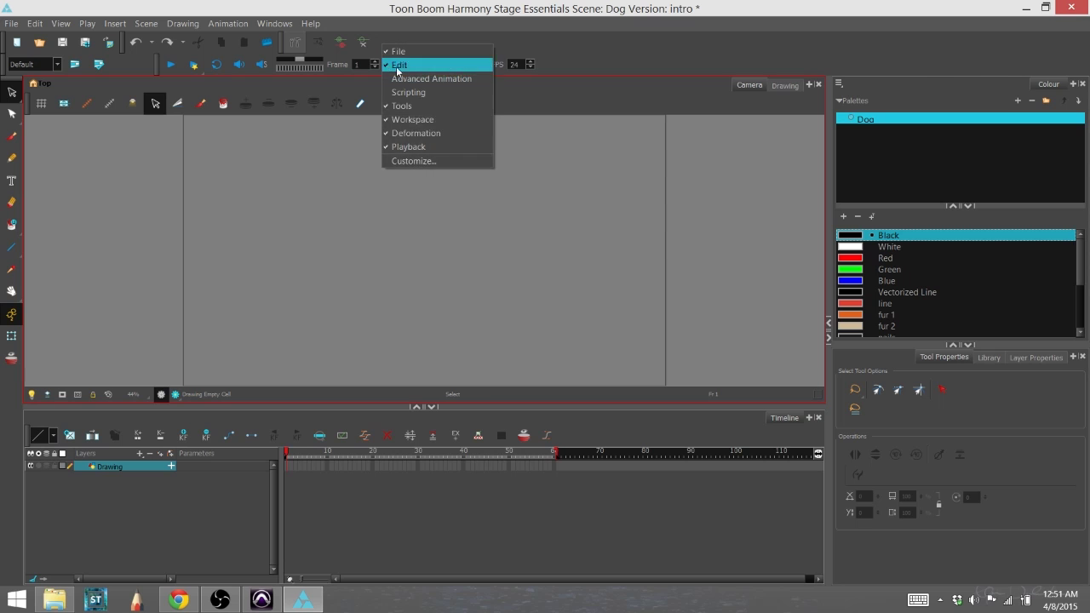
pyautogui.click(431, 161)
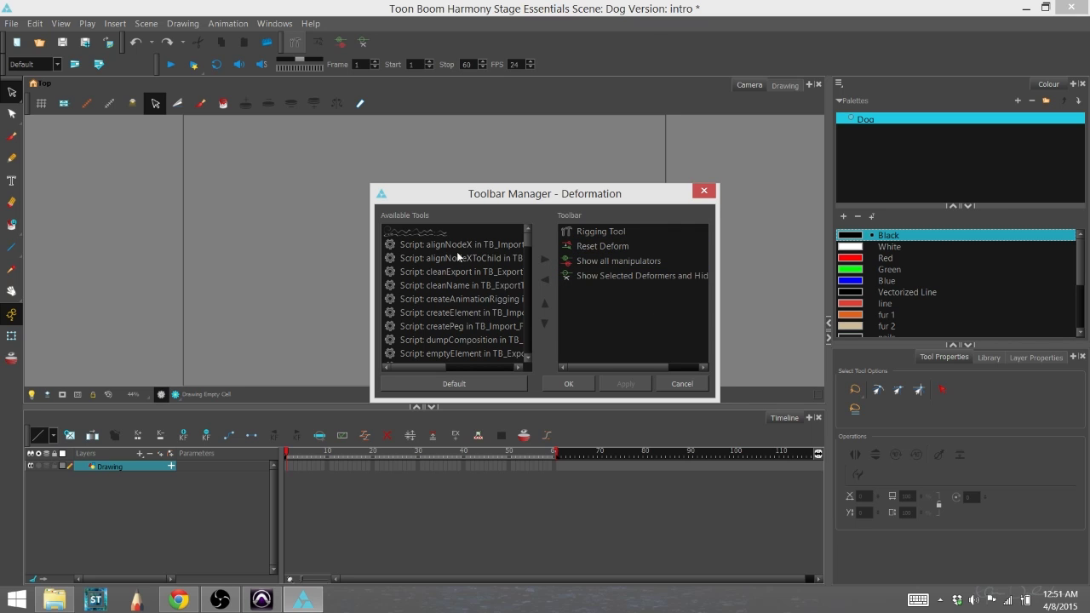
pyautogui.moveTo(527, 243); pyautogui.dragTo(537, 213)
pyautogui.click(691, 388)
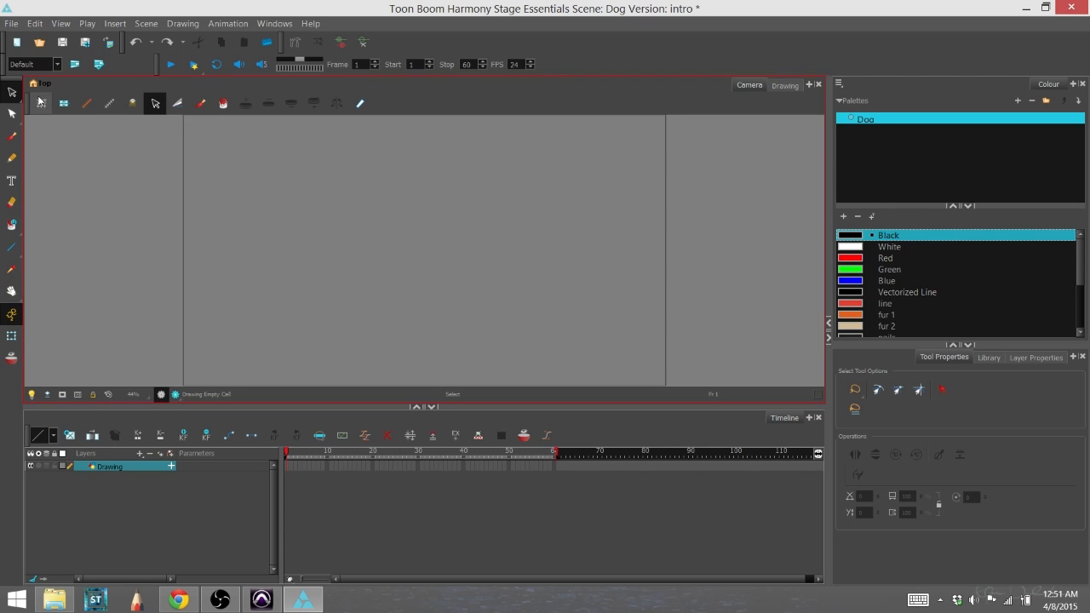
# In the Camera View toolbar Customize dialog, add the Delete tool to the toolbar.
pyautogui.rightClick(382, 105)
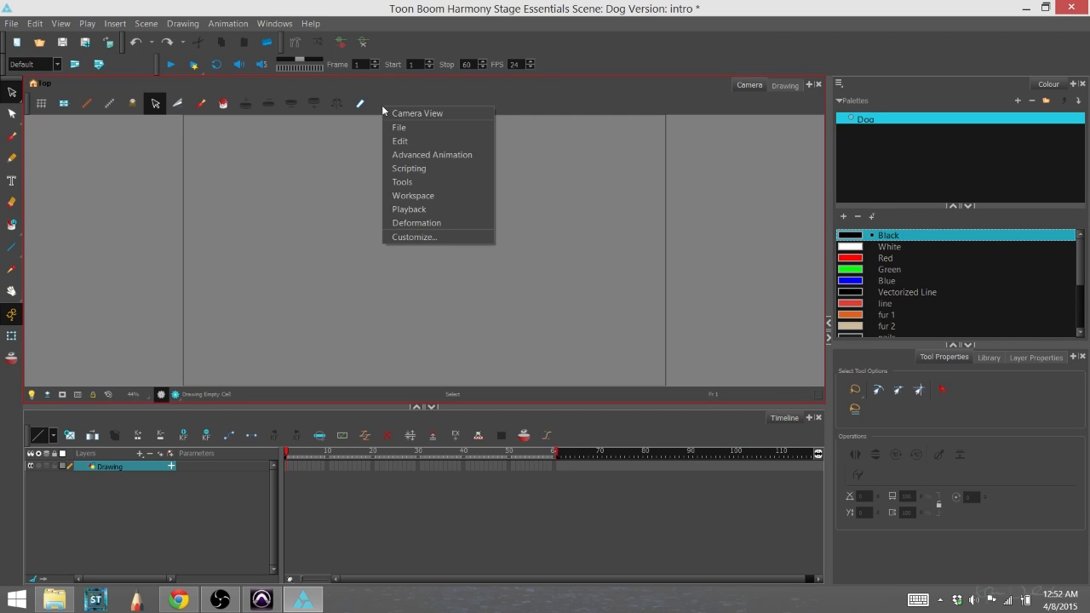
pyautogui.click(444, 237)
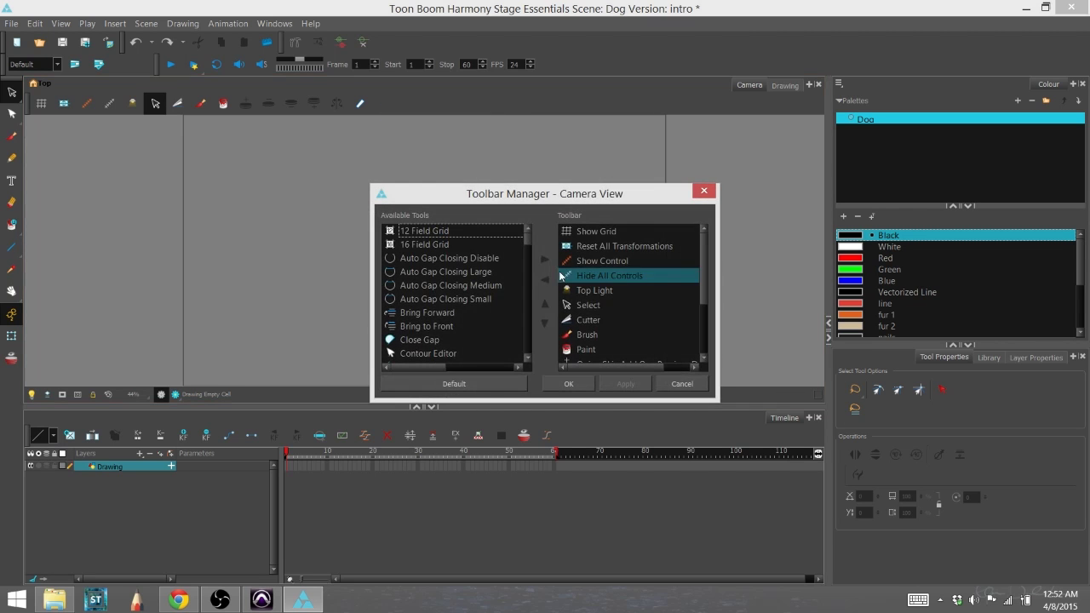
pyautogui.moveTo(528, 194); pyautogui.dragTo(499, 83)
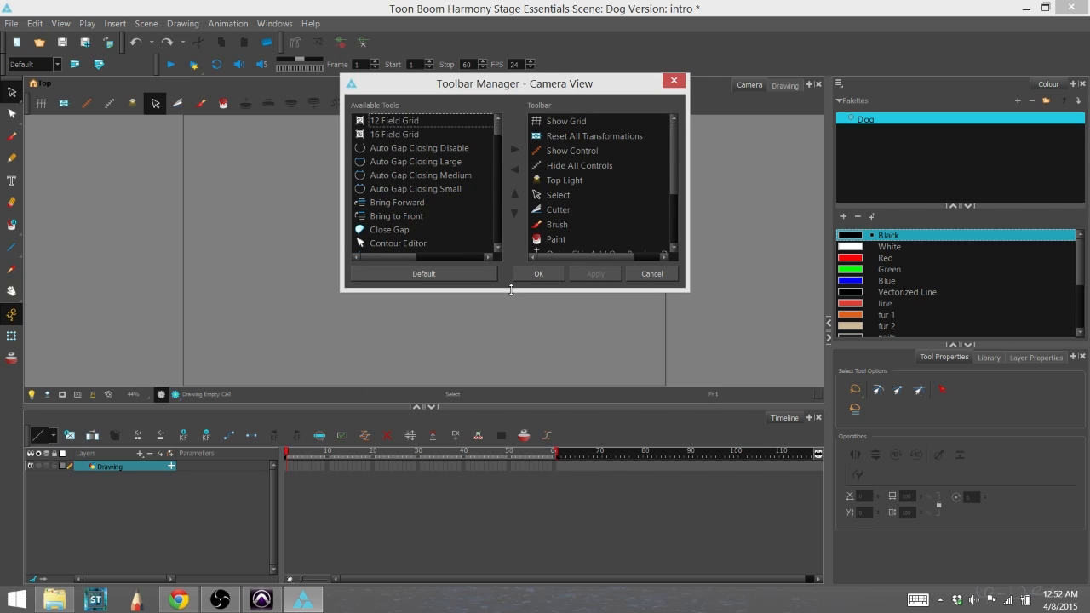
pyautogui.moveTo(499, 290); pyautogui.dragTo(503, 494)
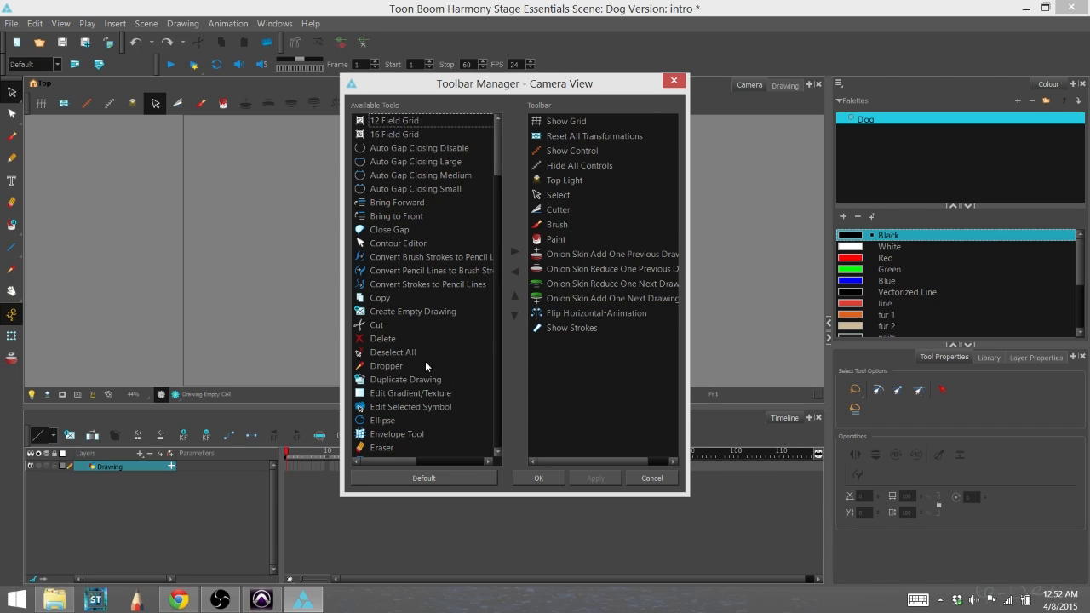
pyautogui.click(401, 341)
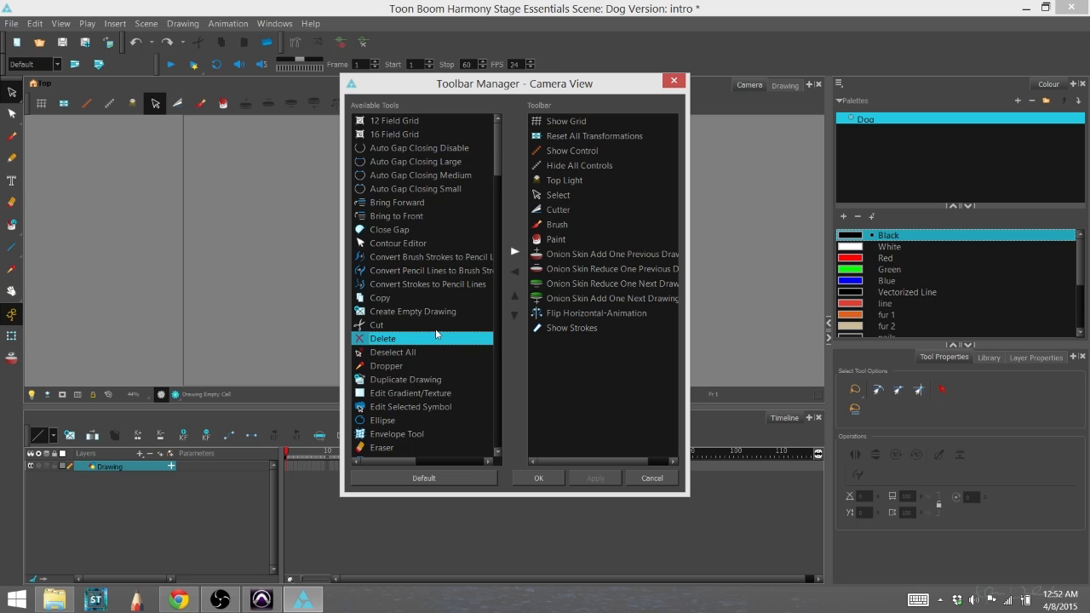
pyautogui.click(514, 248)
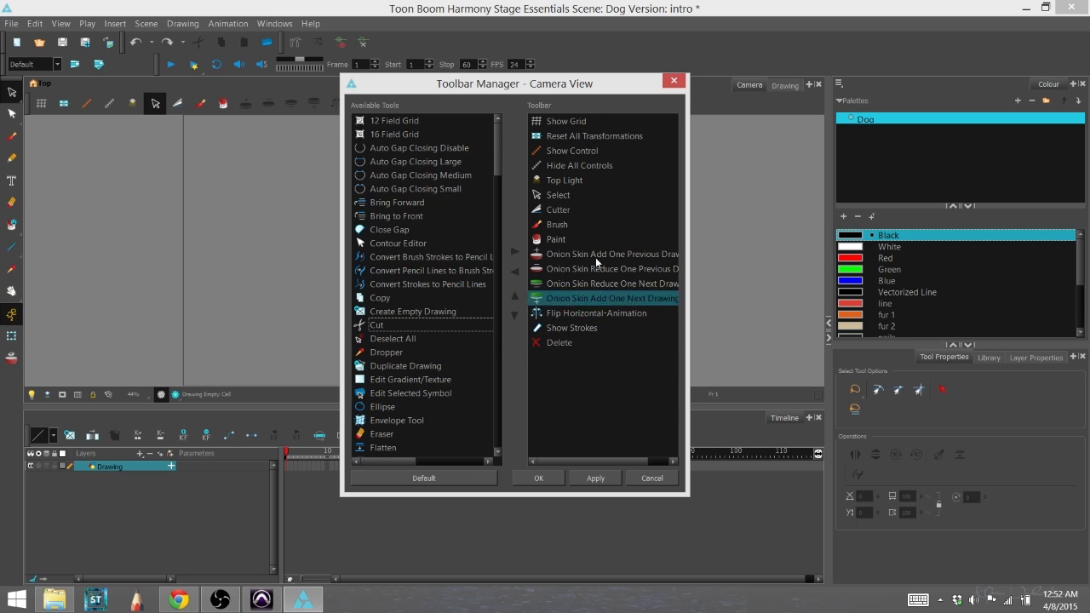
# Reorder Delete to sit right after Paint and apply the toolbar arrangement.
pyautogui.click(560, 344)
pyautogui.click(513, 296)
pyautogui.click(513, 296)
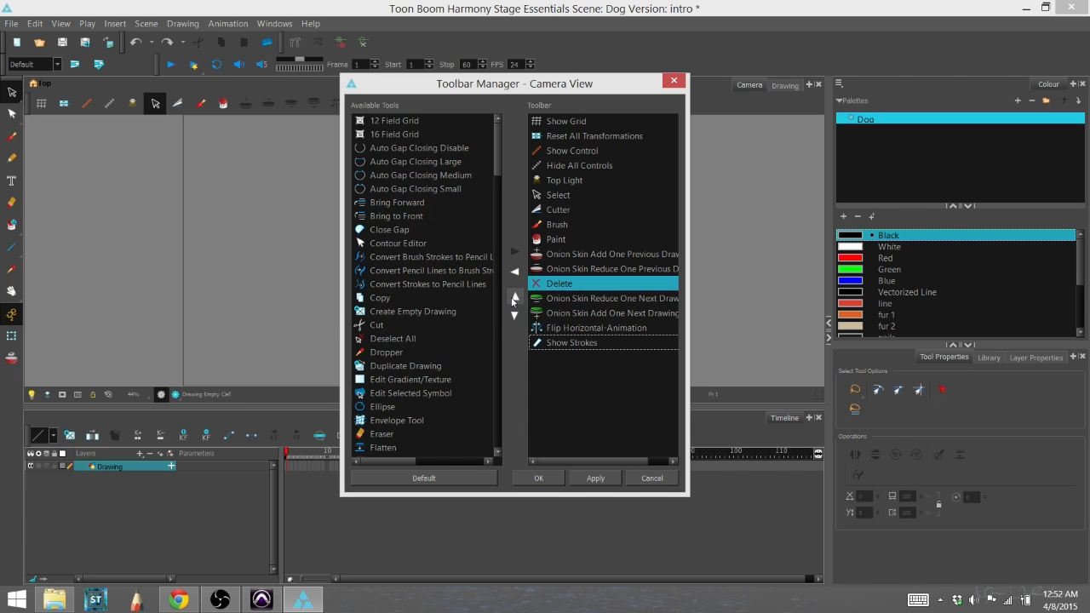
pyautogui.click(515, 295)
pyautogui.click(515, 296)
pyautogui.click(514, 296)
pyautogui.click(515, 295)
pyautogui.click(514, 295)
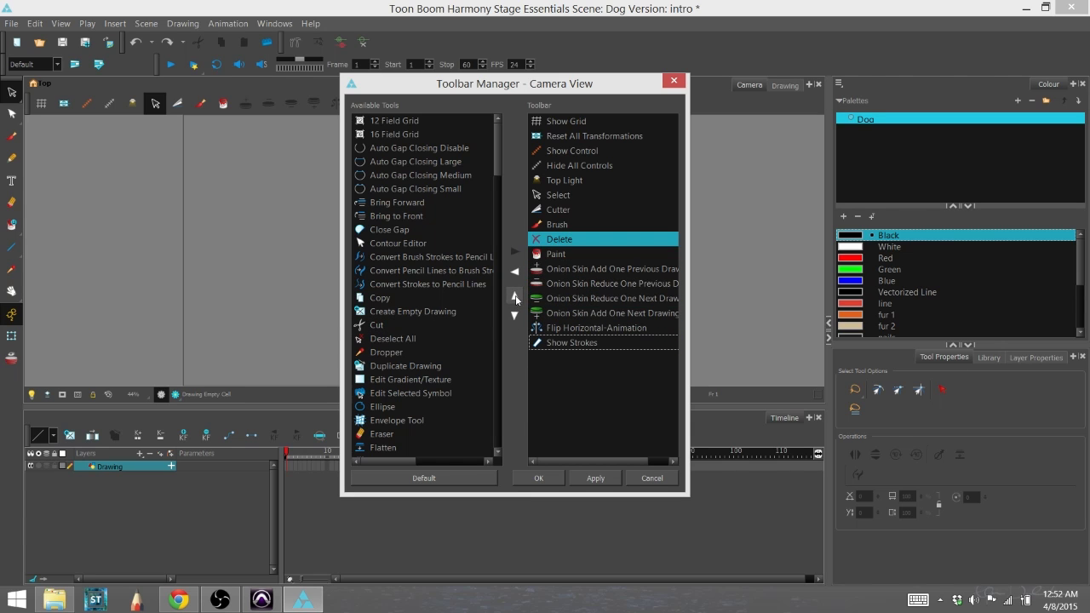
pyautogui.click(514, 315)
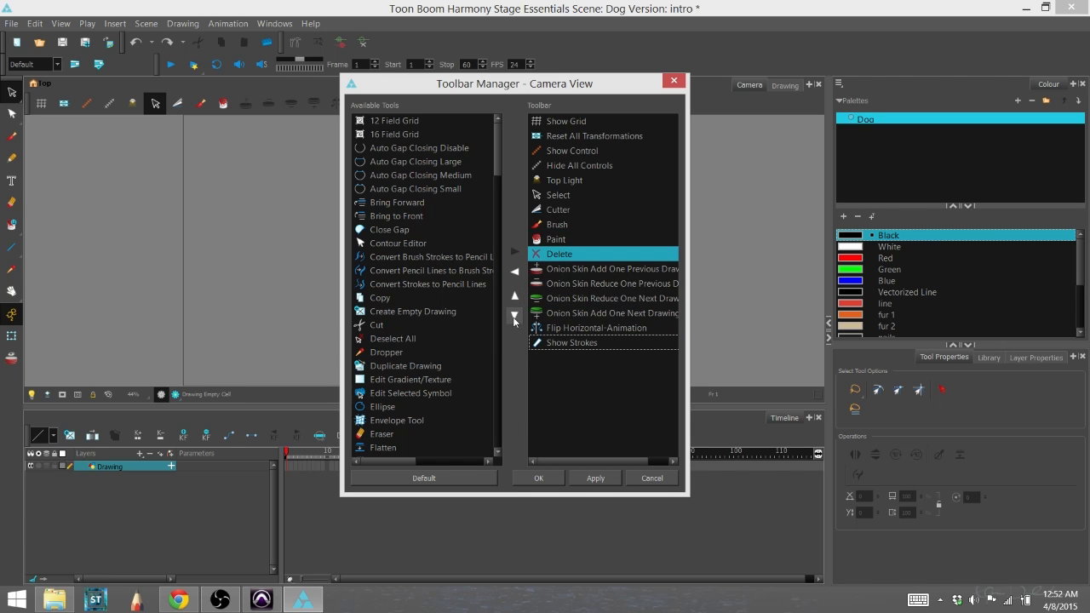
pyautogui.click(607, 473)
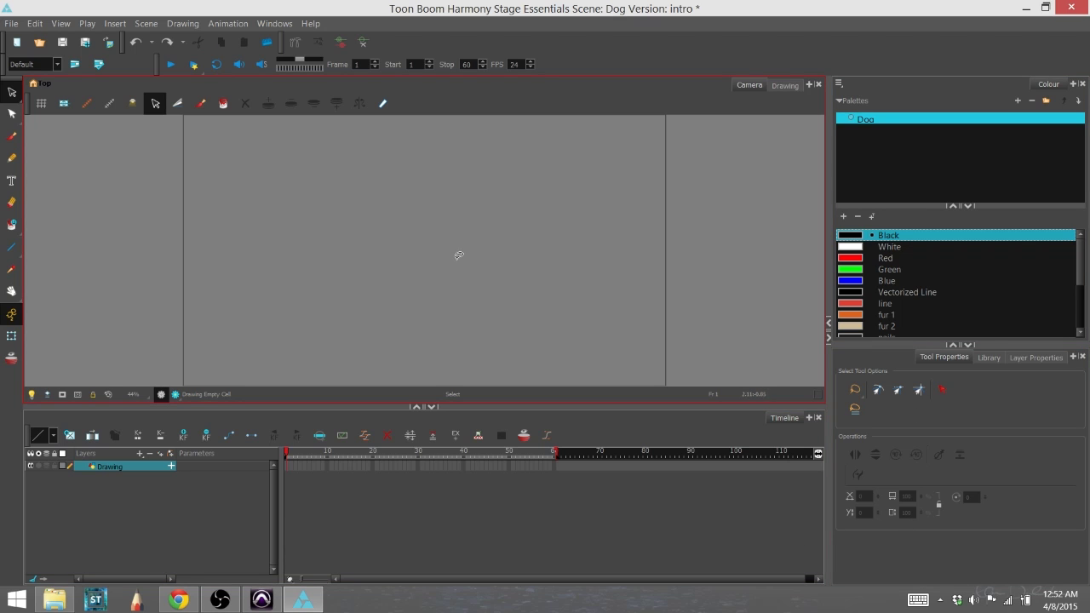
# Uncheck Focus On Mouse Enter in the General preferences, confirm, and save the scene.
pyautogui.click(35, 23)
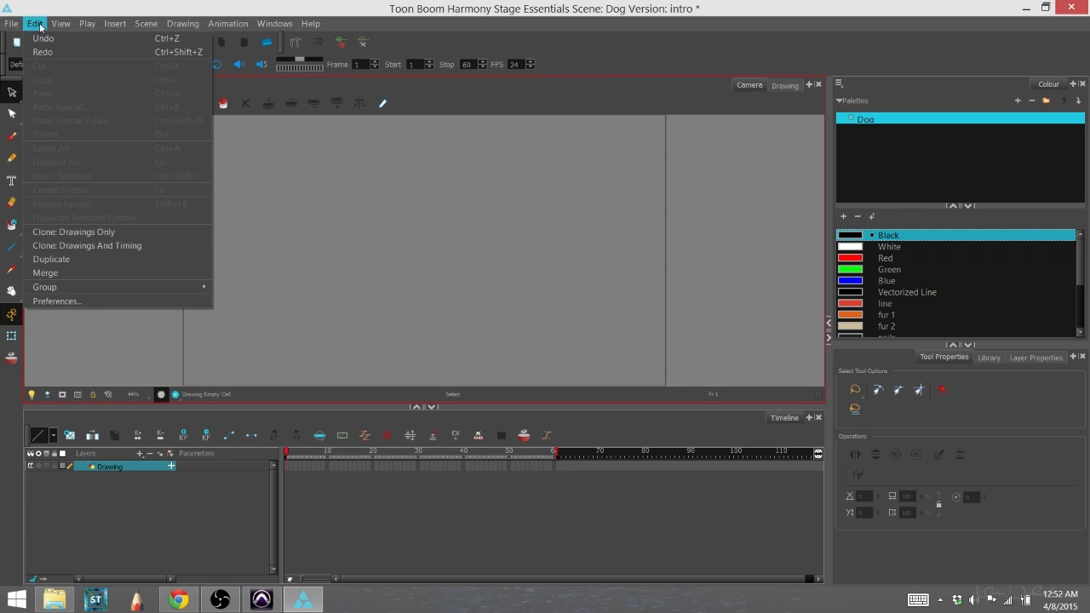
pyautogui.click(88, 301)
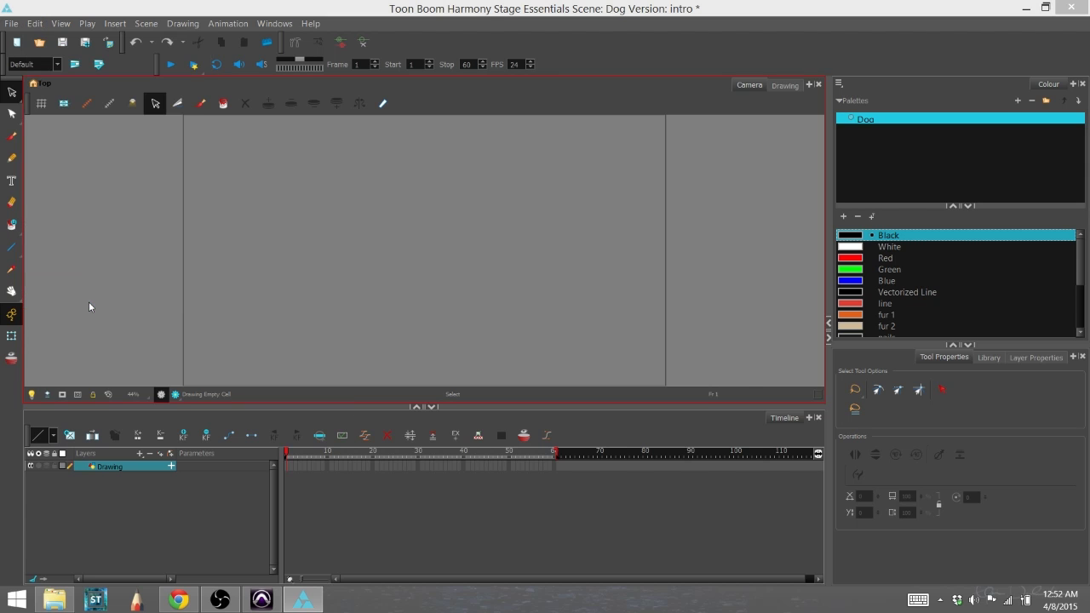
pyautogui.click(404, 187)
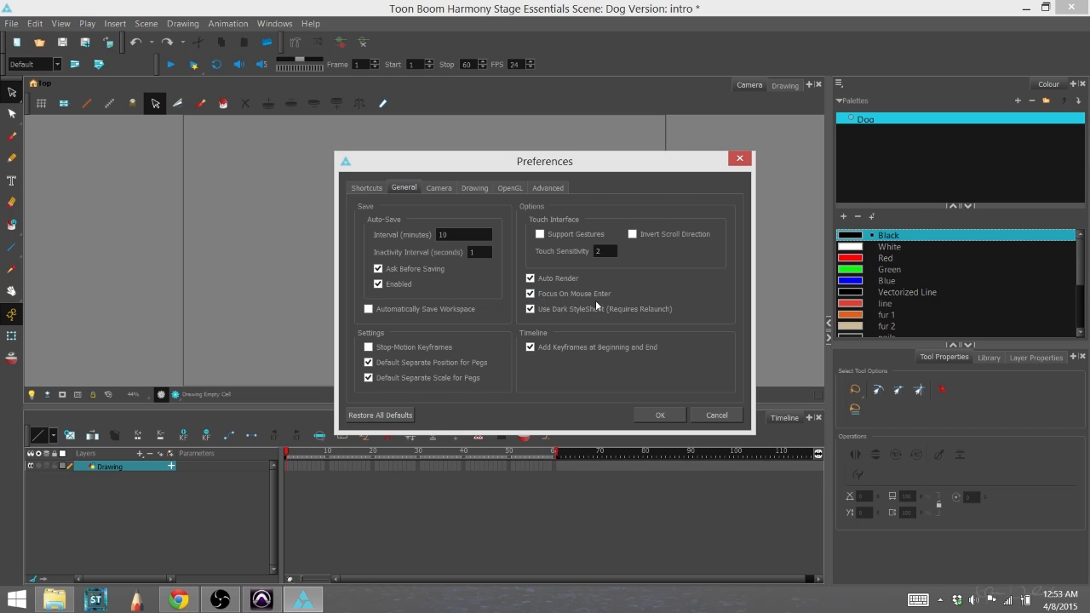
pyautogui.click(542, 298)
pyautogui.click(659, 415)
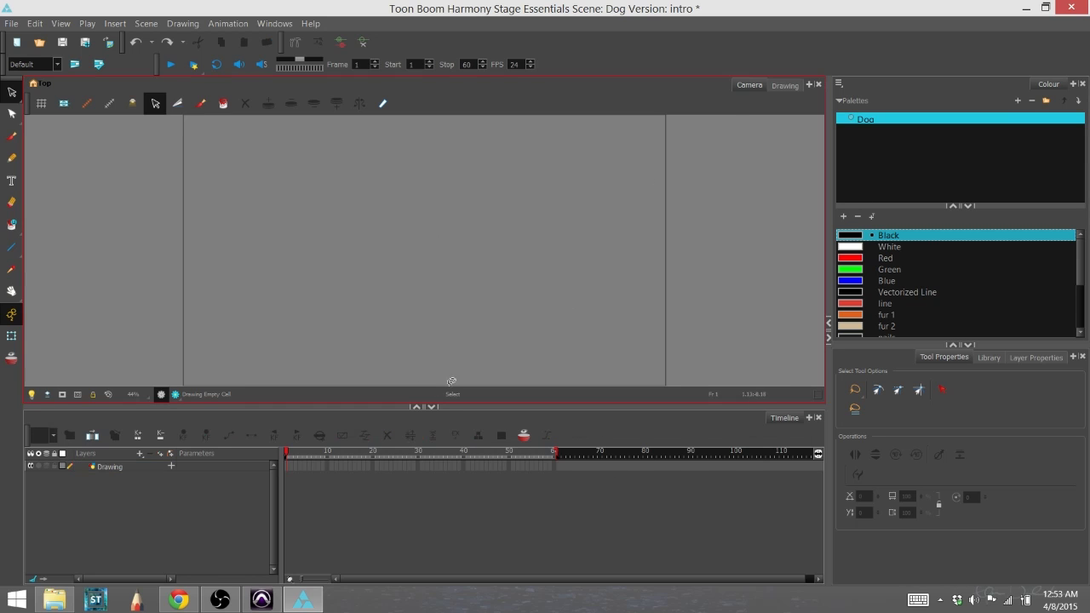
pyautogui.hotkey('ctrl', 's')
# Confirm the save warning, then re-check Focus On Mouse Enter in the General preferences.
pyautogui.click(523, 314)
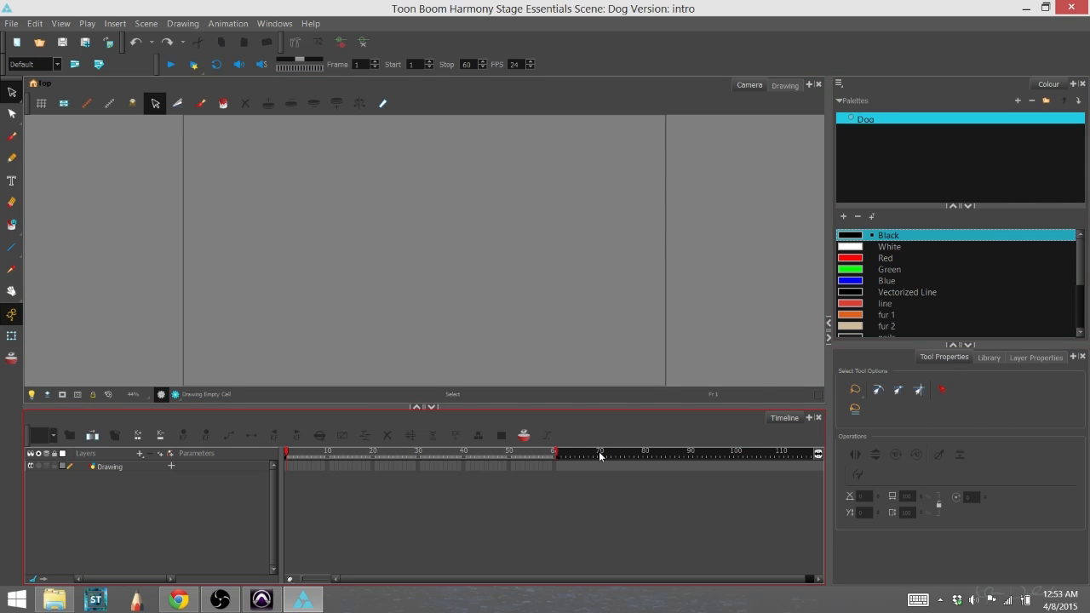
pyautogui.click(35, 23)
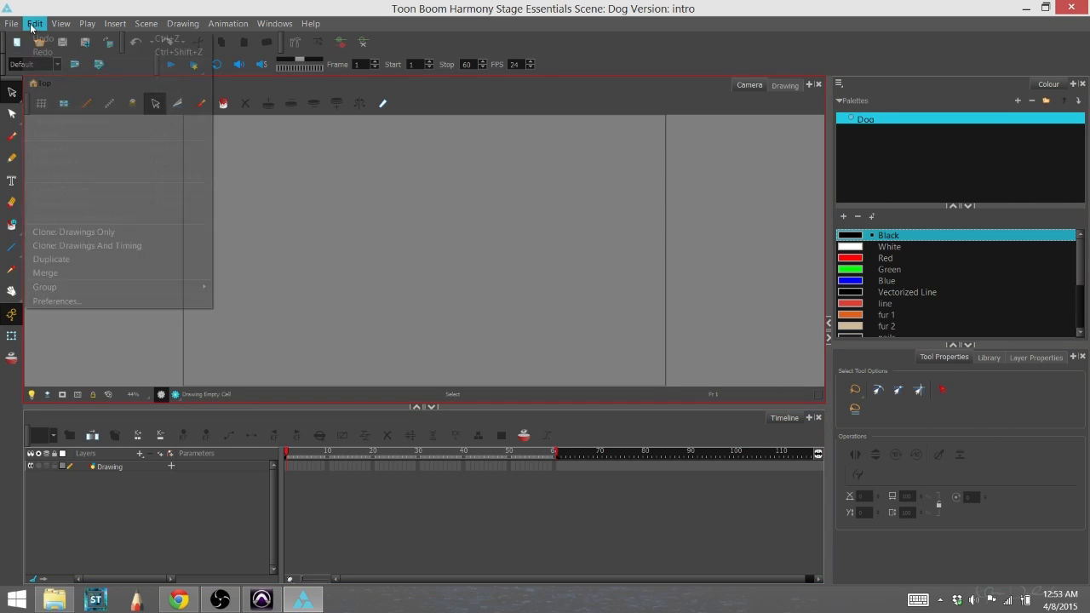
pyautogui.click(143, 299)
pyautogui.click(403, 187)
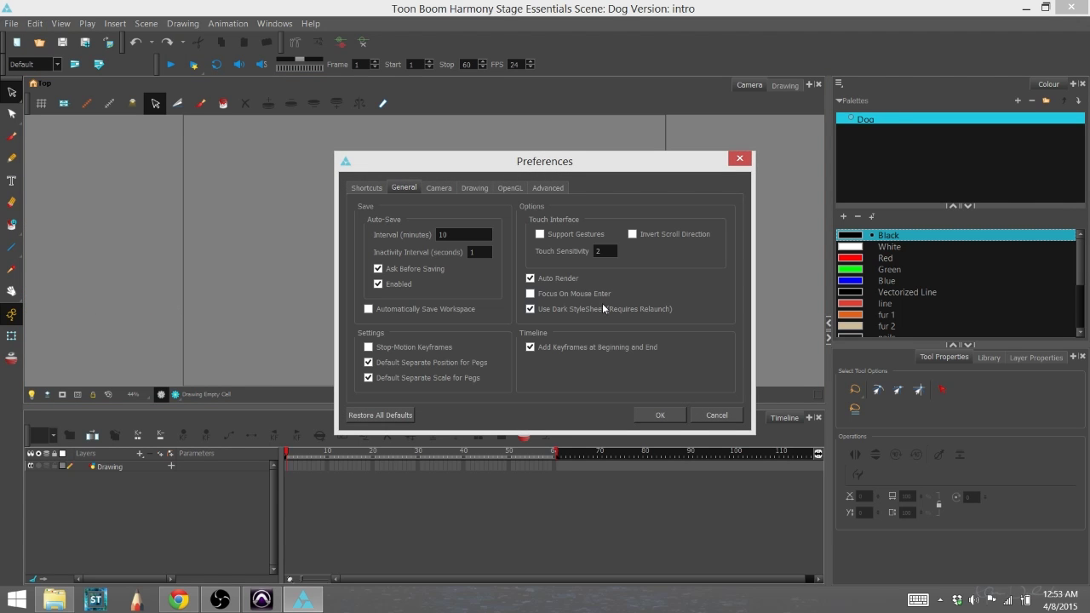
pyautogui.click(578, 295)
pyautogui.click(658, 414)
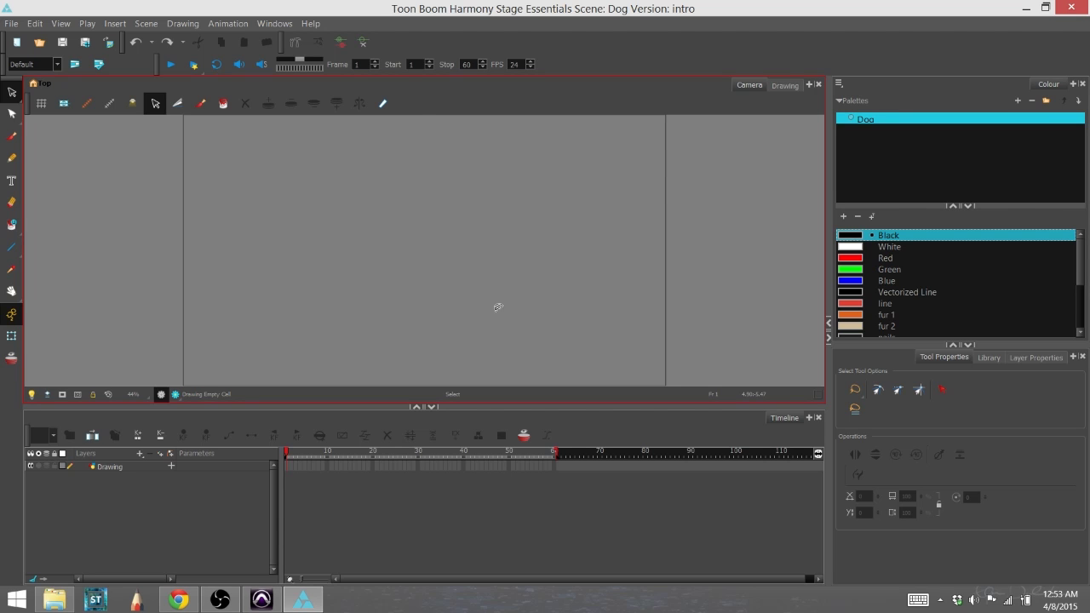
pyautogui.click(228, 24)
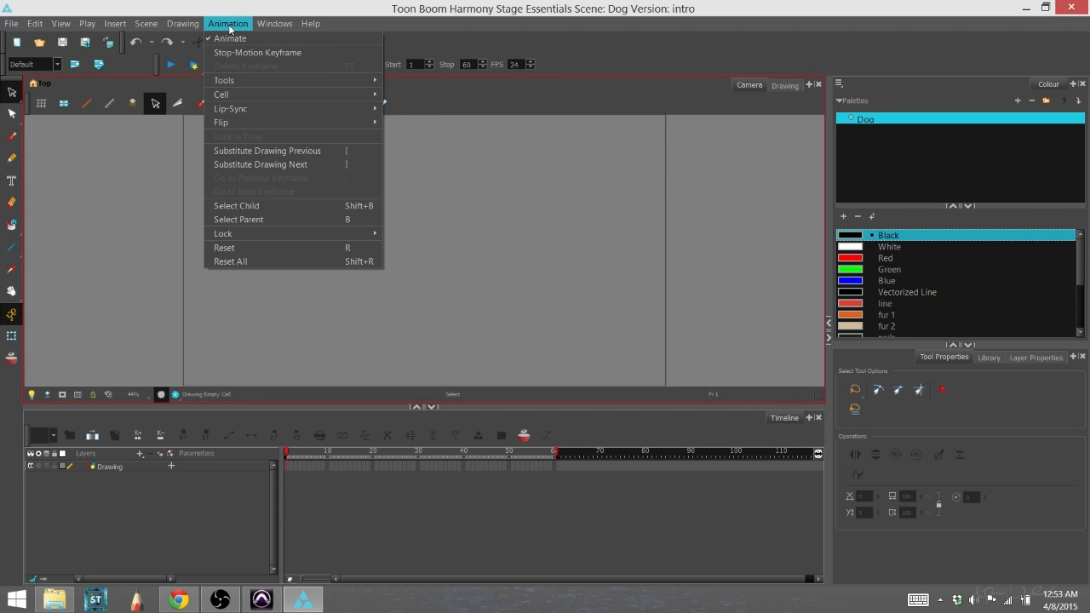
pyautogui.click(228, 24)
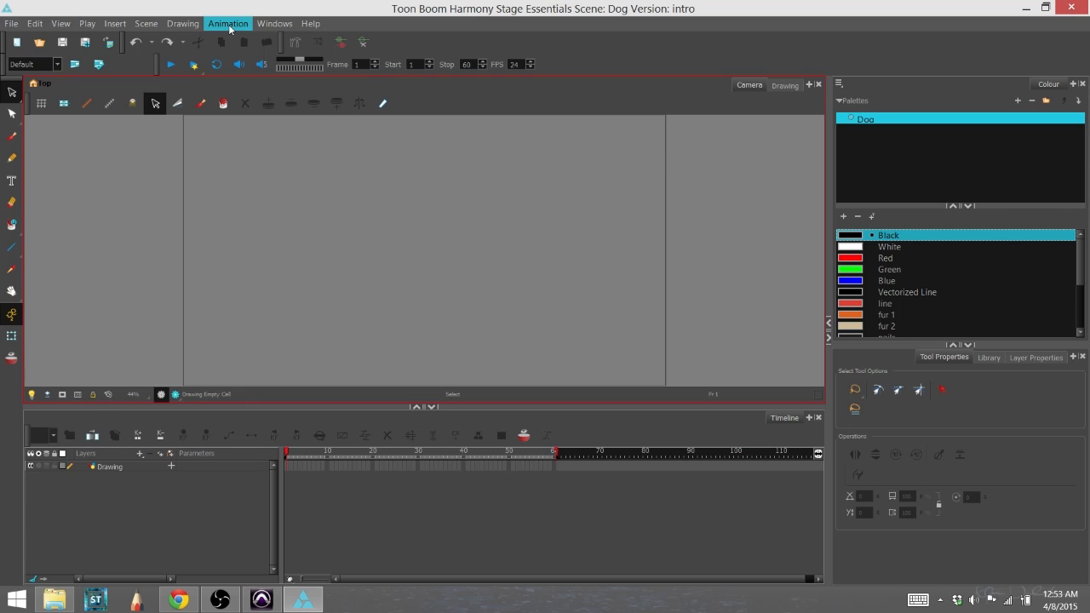